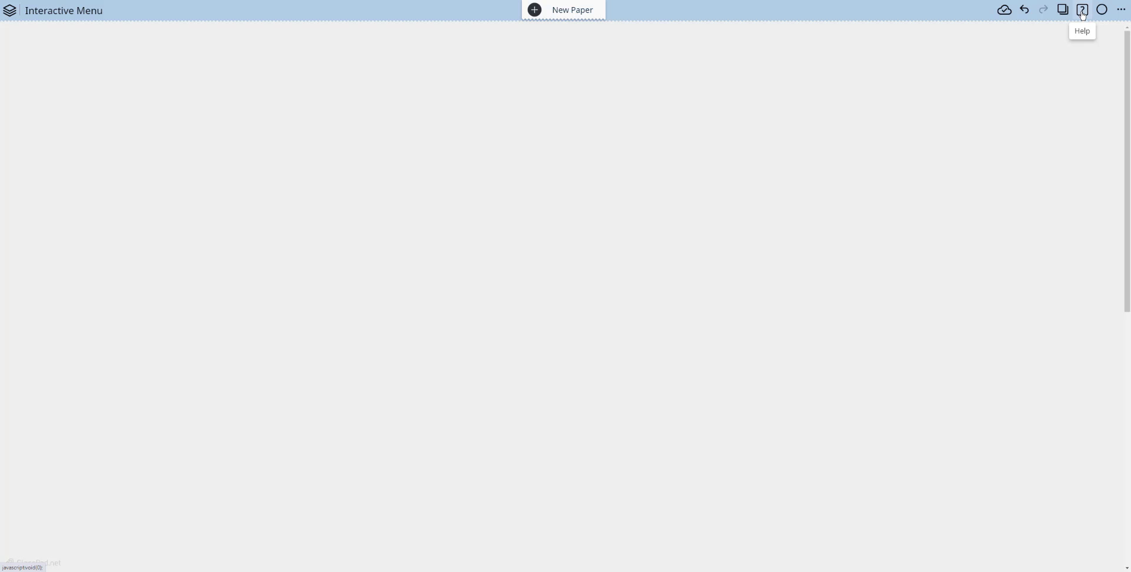
View the Permutation and Combination section of the online Function List, and return to the Interactive Menu paper.
{"action": "left_click", "coordinate": [1083, 14]}
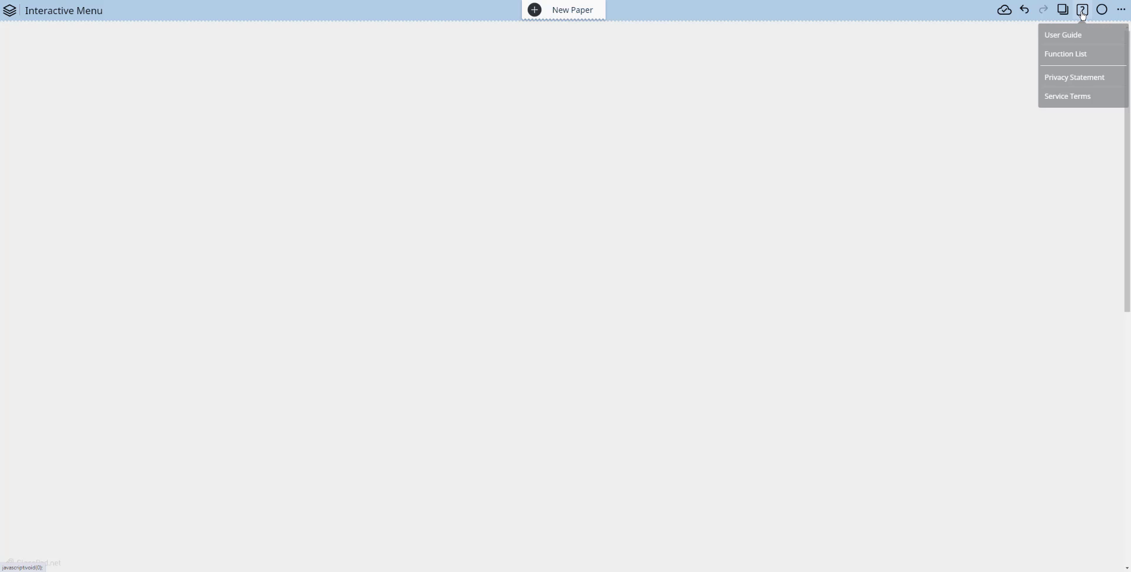
{"action": "left_click", "coordinate": [1080, 54]}
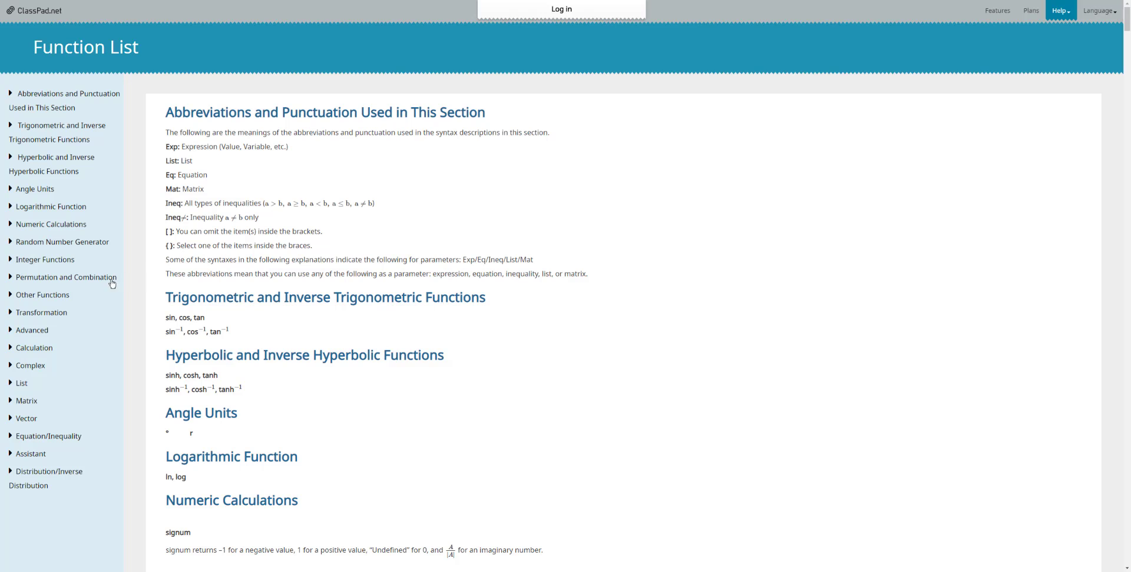
{"action": "left_click", "coordinate": [85, 283]}
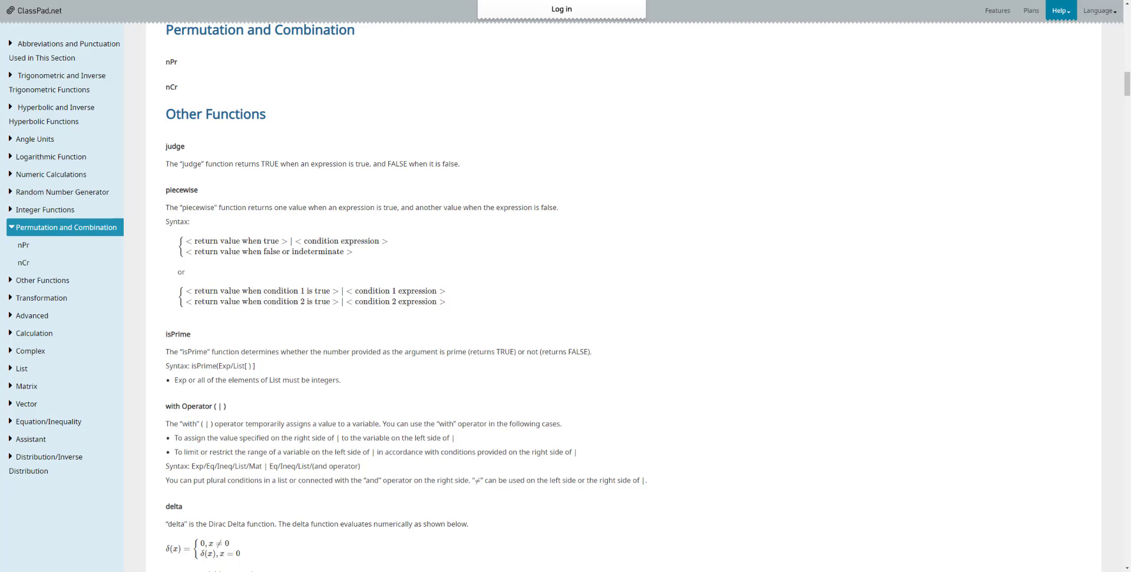
{"action": "key", "text": "ctrl+Tab"}
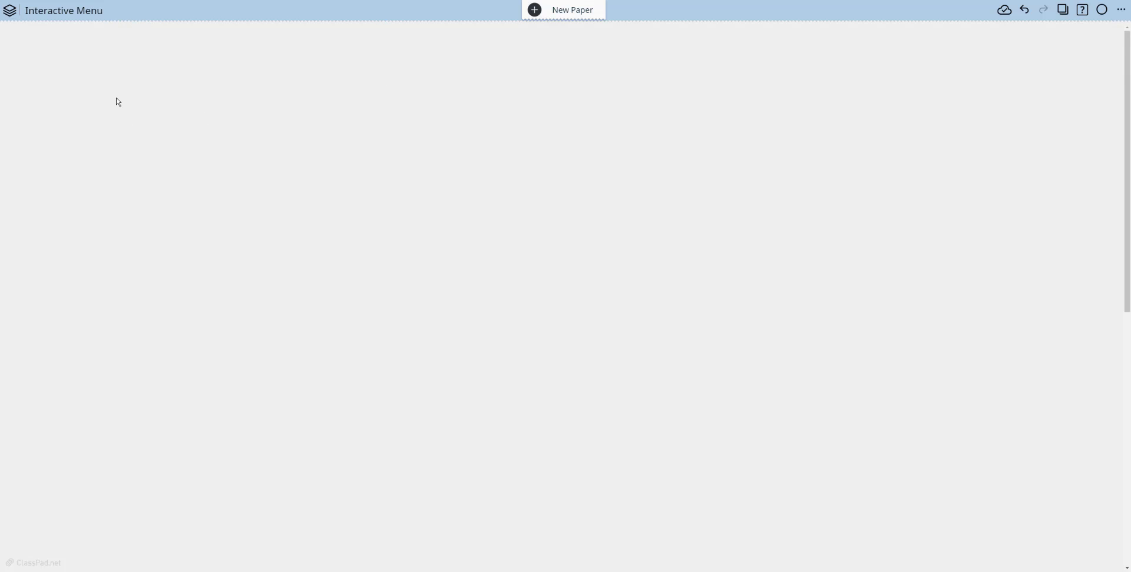
Add a blank calculation note to the paper and show the interactive Equation/Inequality functions for it.
{"action": "left_click", "coordinate": [115, 97]}
{"action": "left_click", "coordinate": [108, 104]}
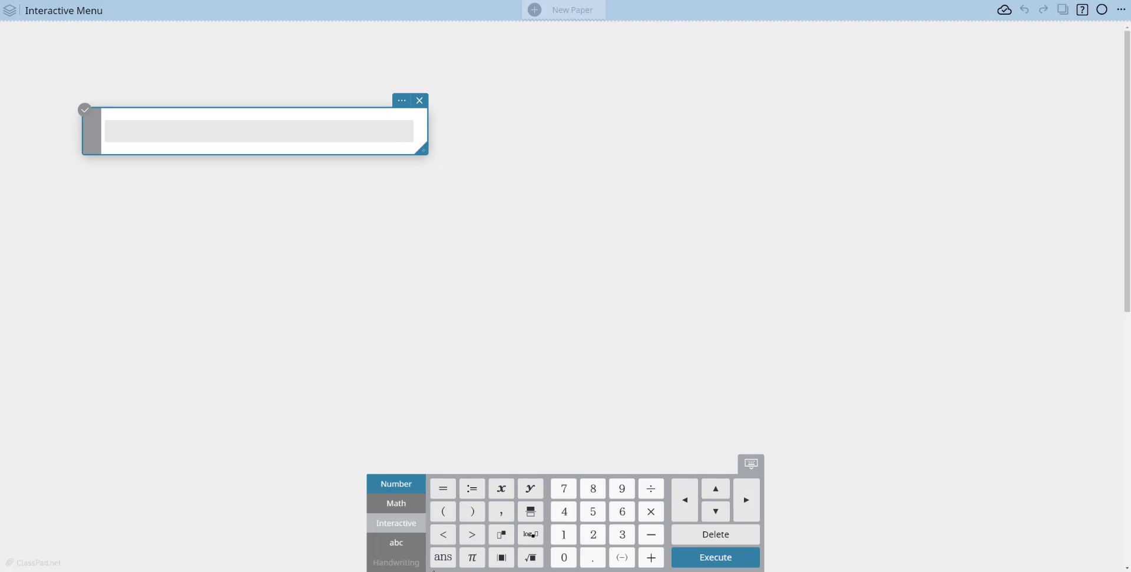
{"action": "left_click", "coordinate": [413, 533]}
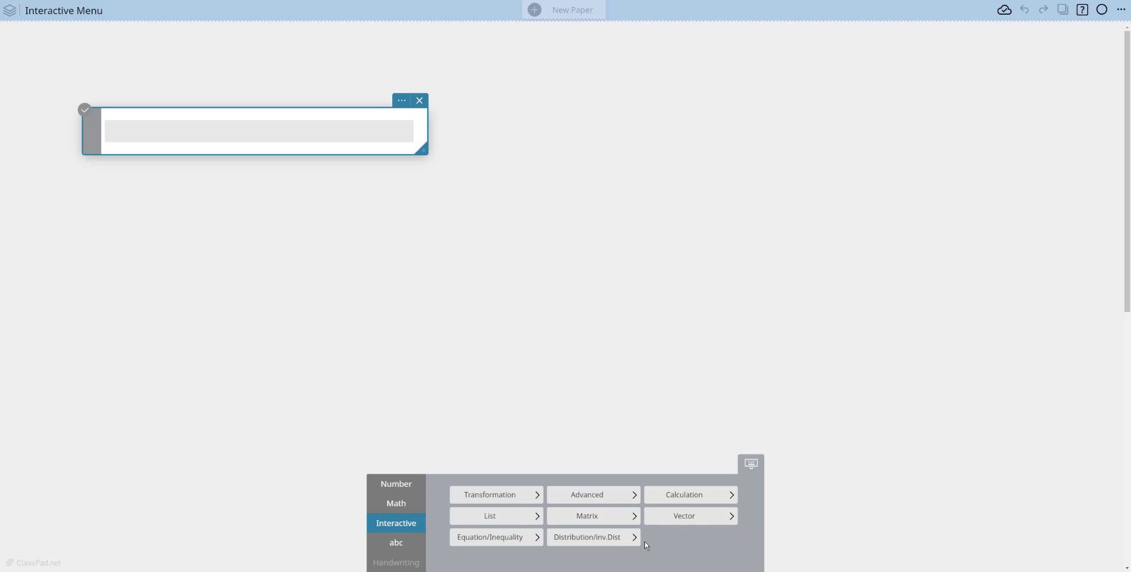
{"action": "left_click", "coordinate": [521, 538]}
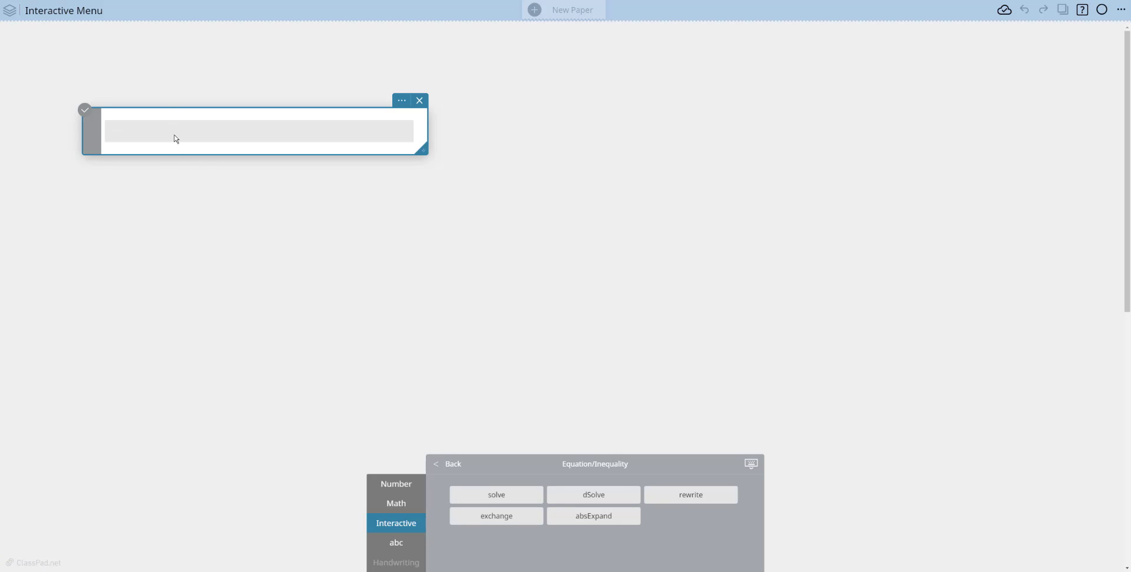
{"action": "type", "text": "s"}
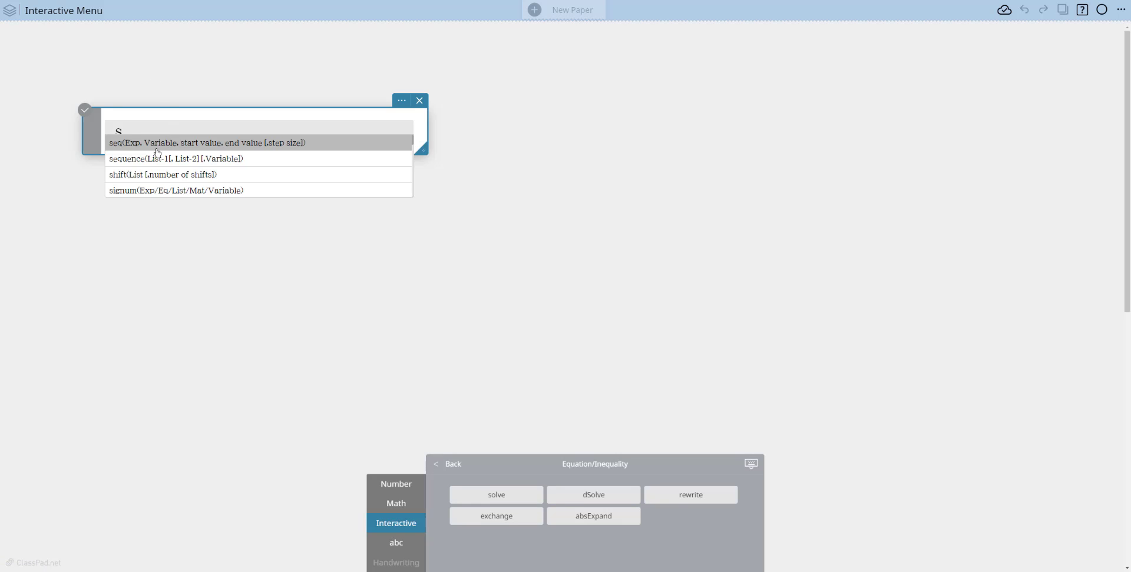
{"action": "type", "text": "o"}
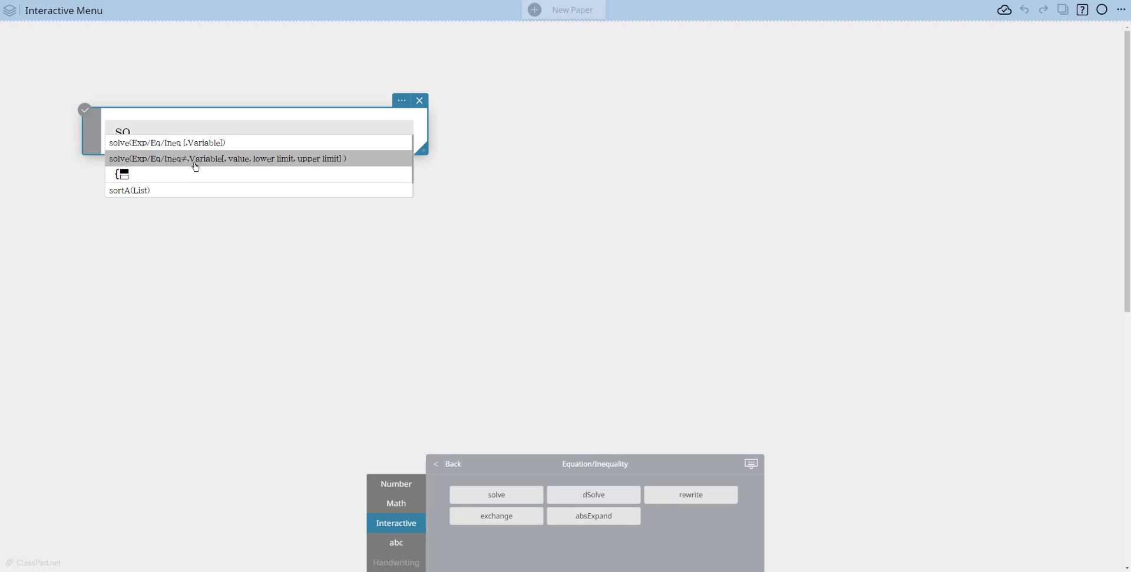
{"action": "key", "text": "BackSpace"}
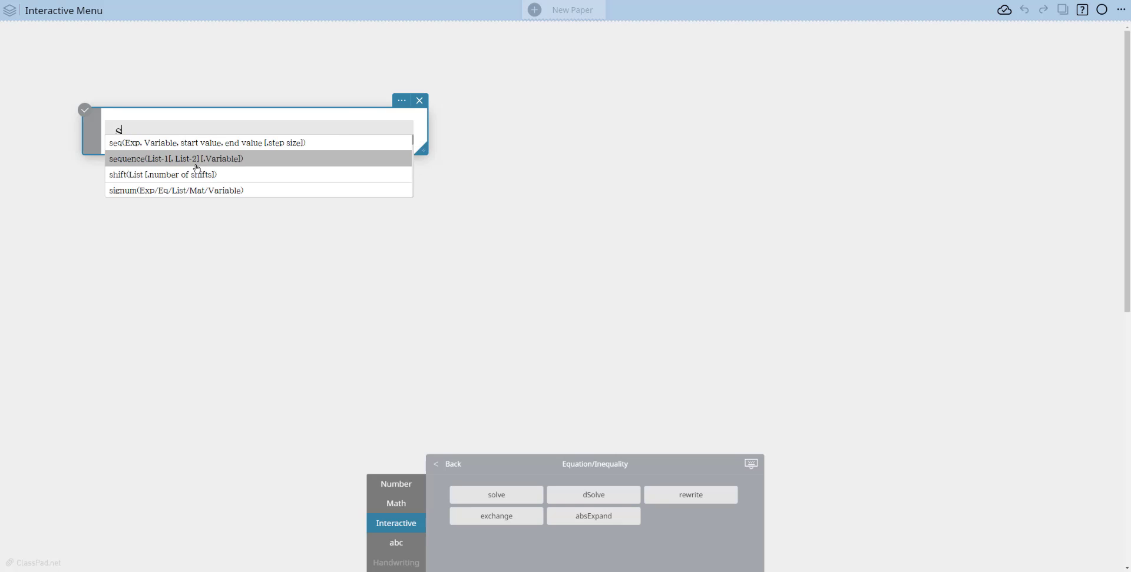
{"action": "key", "text": "BackSpace"}
Solve the equation 3x+5=15 for x with the interactive solve function and execute it in the note.
{"action": "left_click", "coordinate": [497, 501]}
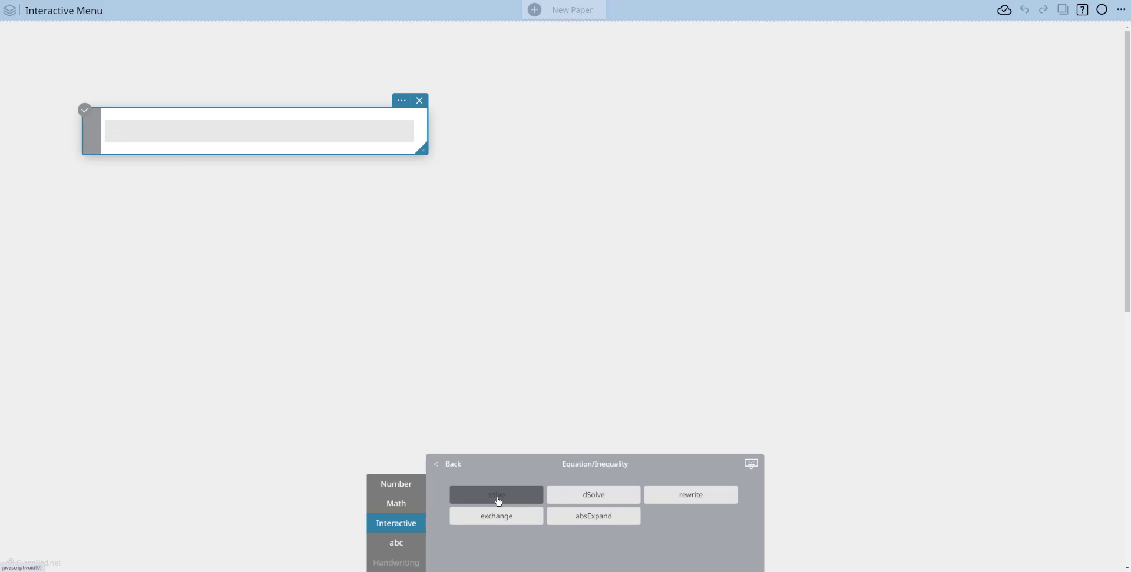
{"action": "left_click", "coordinate": [488, 504]}
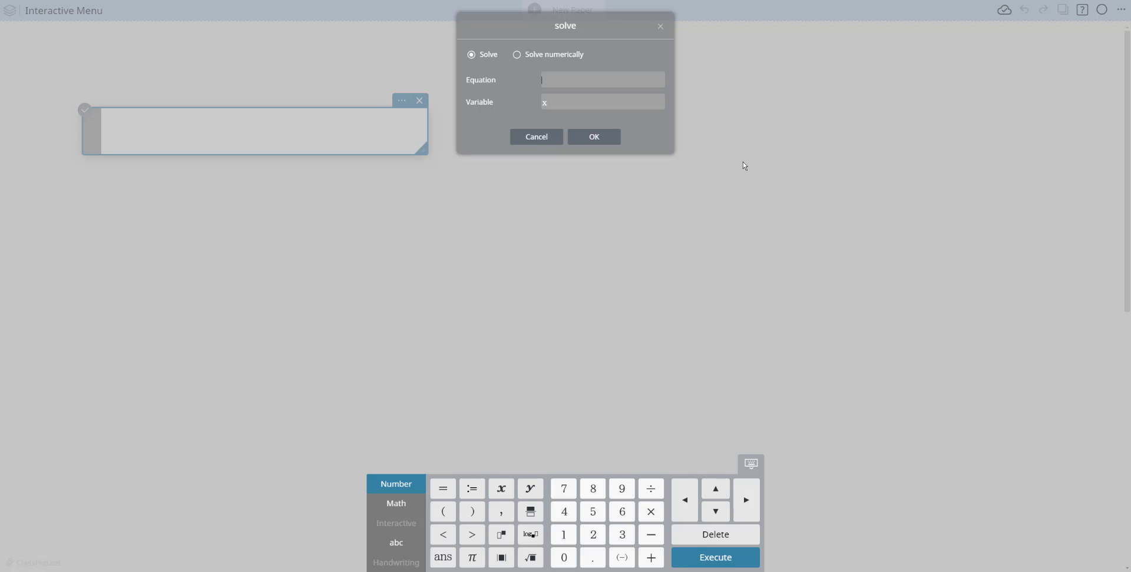
{"action": "type", "text": "3x+5=15"}
{"action": "left_click", "coordinate": [608, 142]}
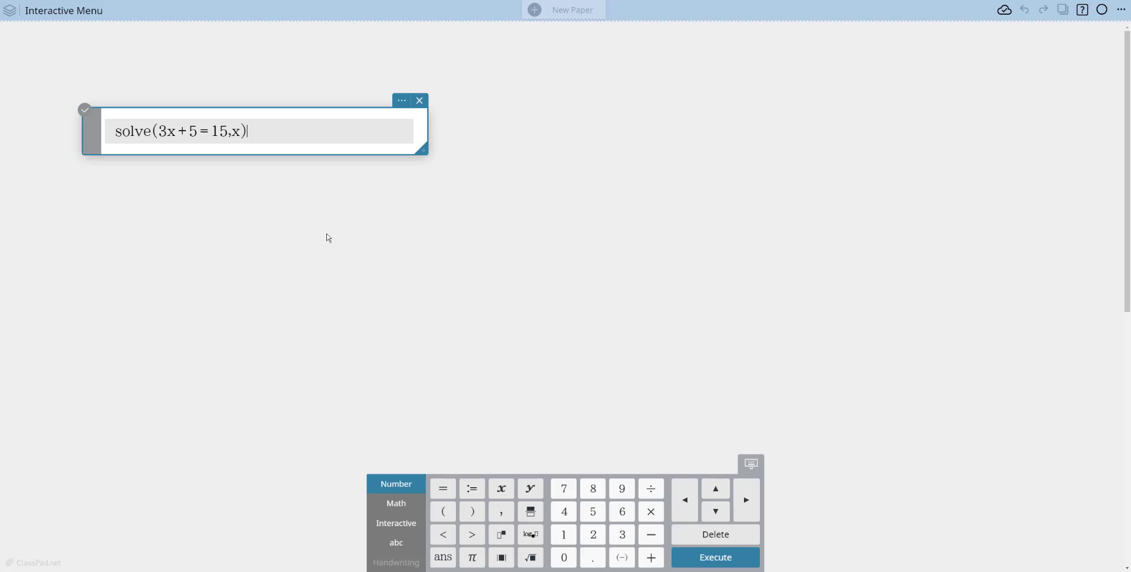
{"action": "key", "text": "Return"}
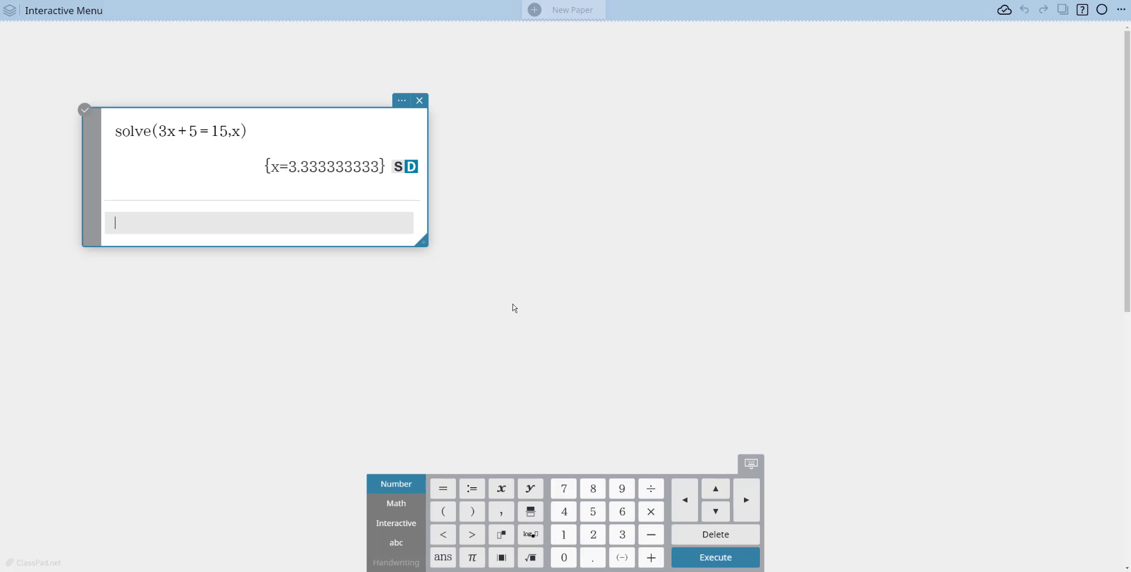
Evaluate the limit of x²+3x+2 as x approaches 3 with the interactive lim function.
{"action": "left_click", "coordinate": [412, 527]}
{"action": "left_click", "coordinate": [683, 497]}
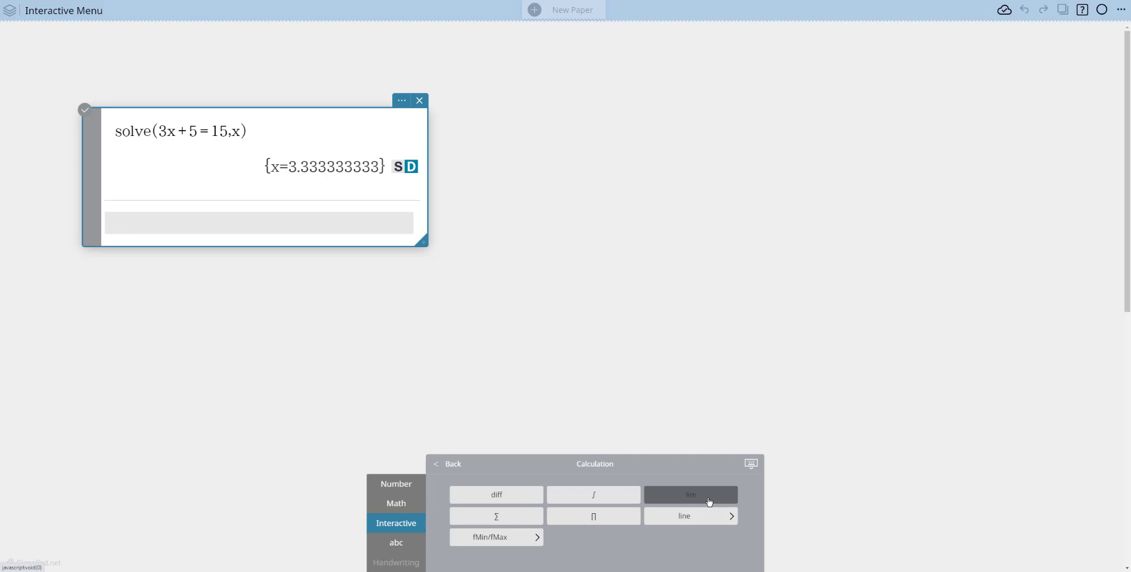
{"action": "left_click", "coordinate": [690, 495]}
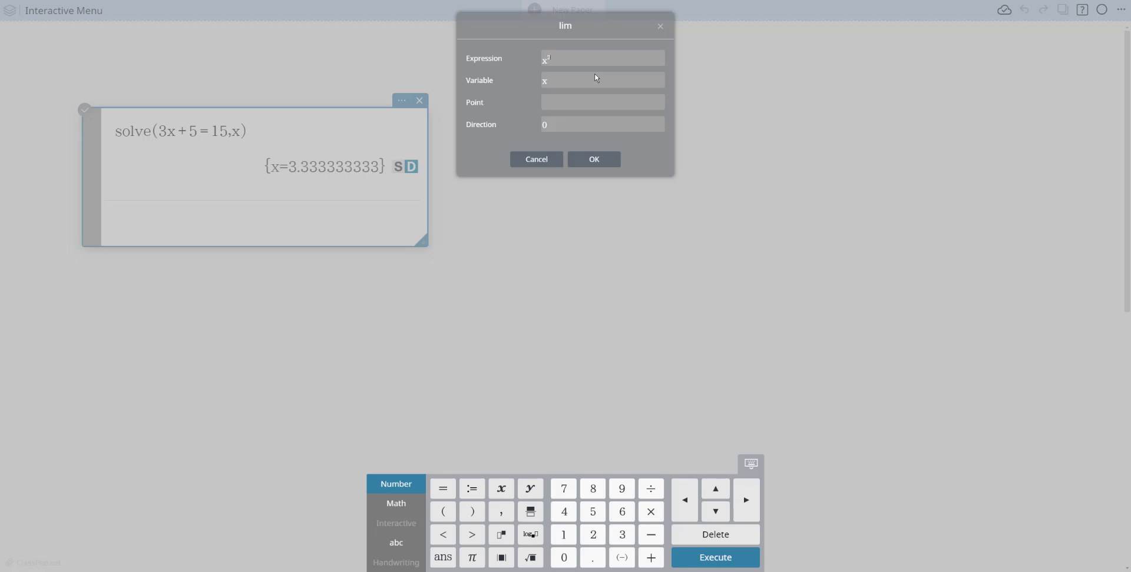
{"action": "key", "text": "Right"}
{"action": "type", "text": "+3x+2"}
{"action": "left_click", "coordinate": [548, 105]}
{"action": "type", "text": "3"}
{"action": "left_click", "coordinate": [592, 160]}
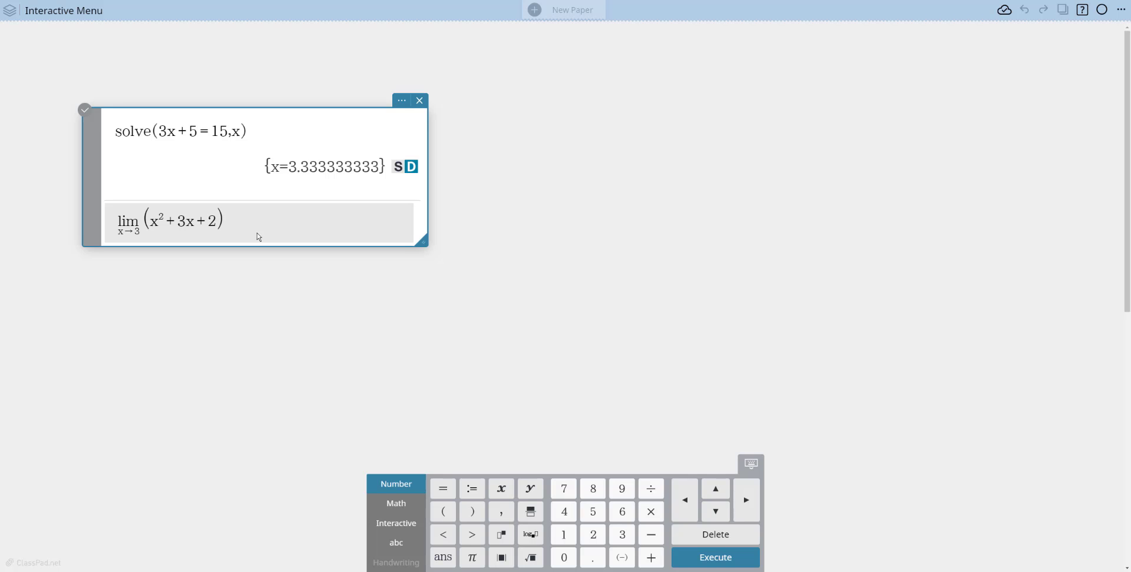
{"action": "key", "text": "Return"}
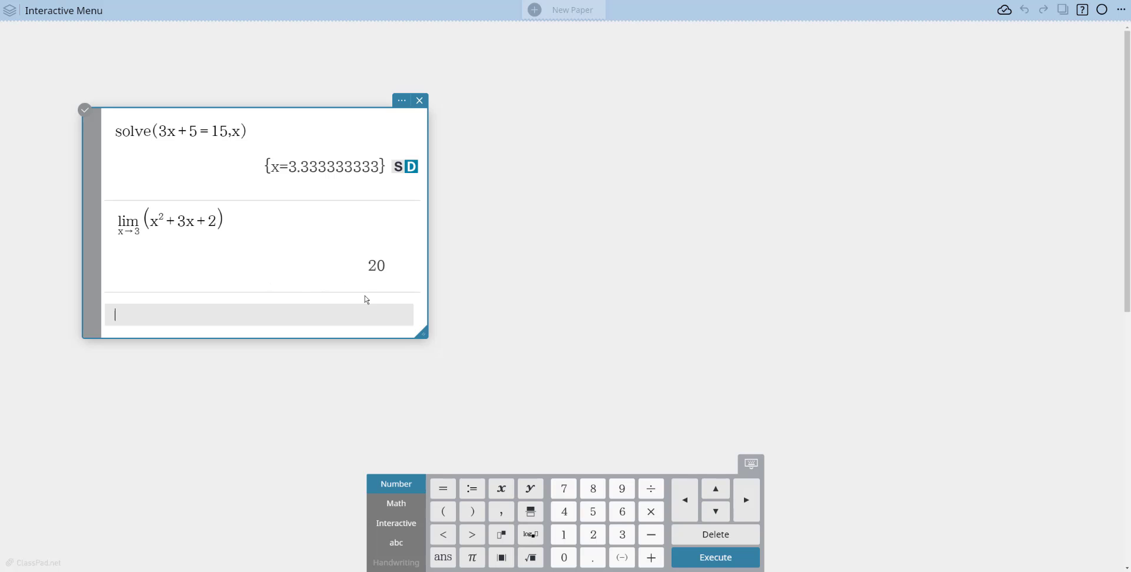
Factor the expression x²−9 with the interactive factor function and execute it in the note.
{"action": "left_click", "coordinate": [396, 523]}
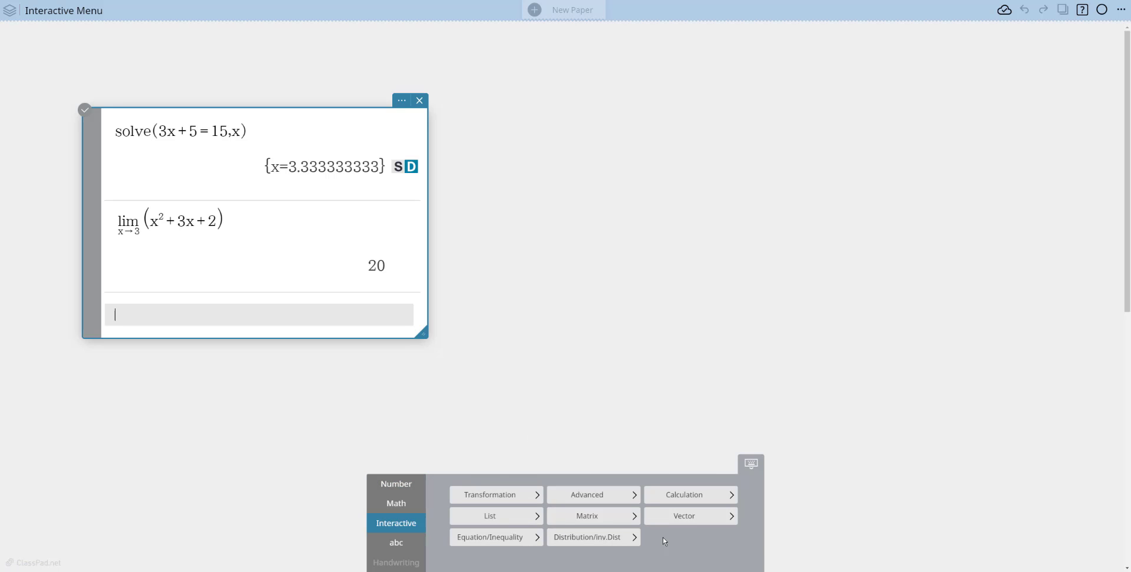
{"action": "left_click", "coordinate": [503, 500]}
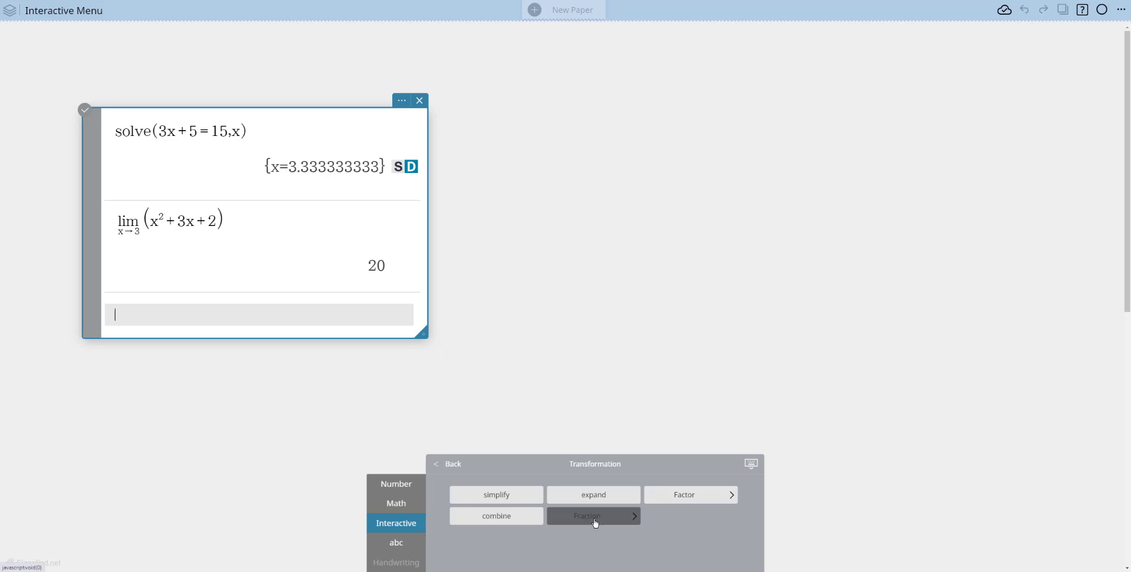
{"action": "left_click", "coordinate": [696, 505]}
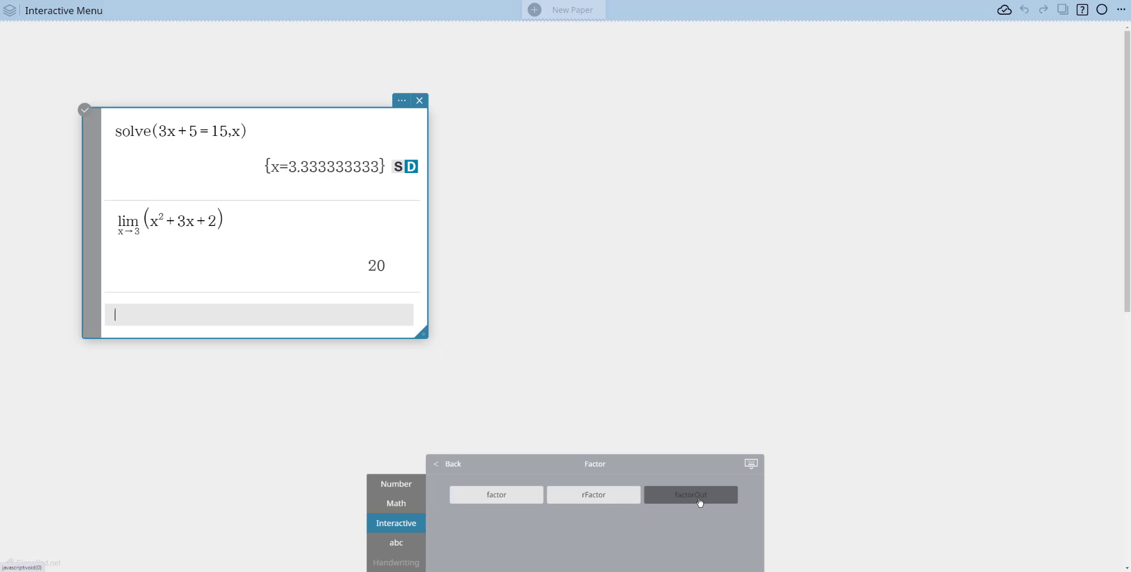
{"action": "left_click", "coordinate": [479, 495]}
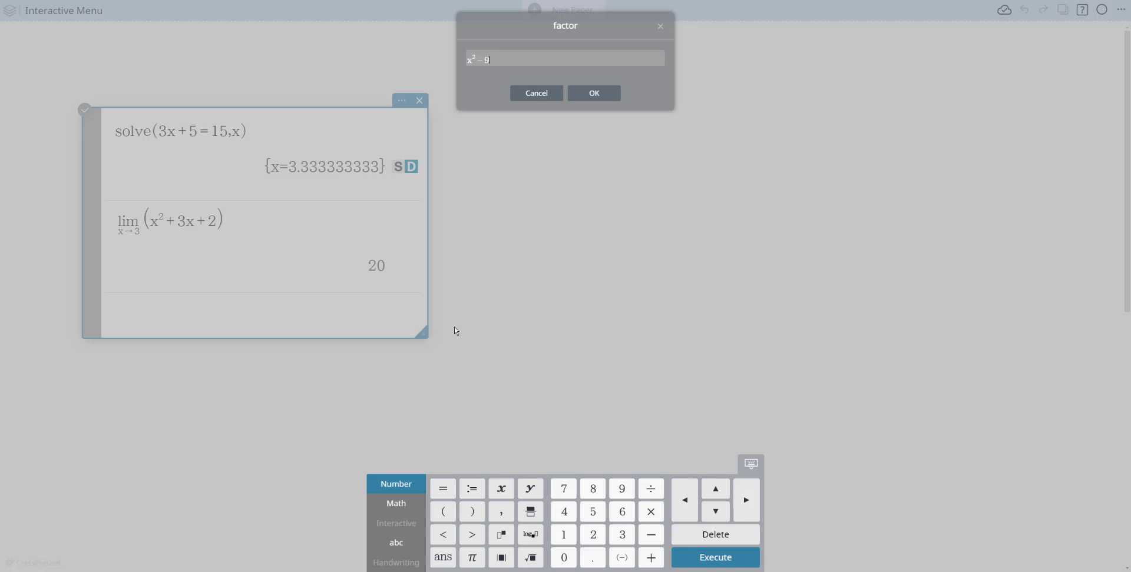
{"action": "left_click", "coordinate": [590, 98]}
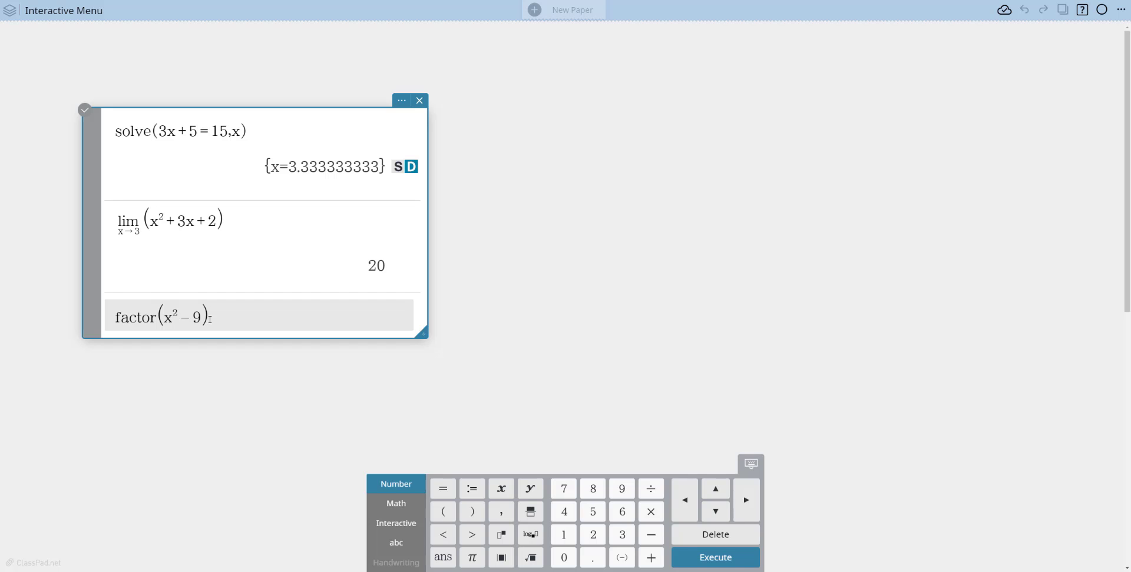
{"action": "key", "text": "Return"}
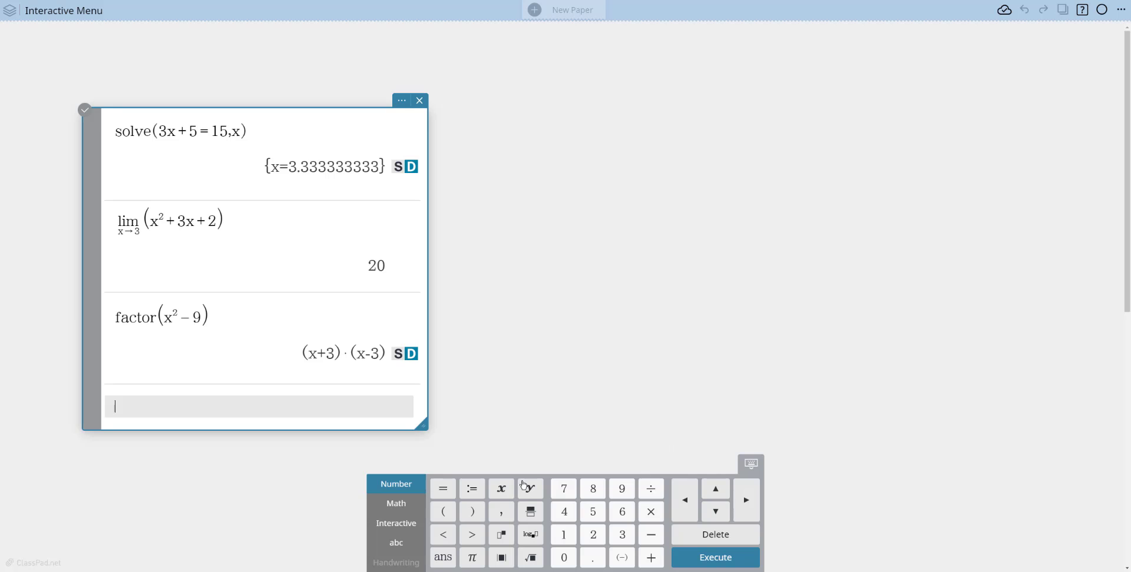
Review the interactive functions offered in the Transformation and Advanced categories.
{"action": "left_click", "coordinate": [404, 523]}
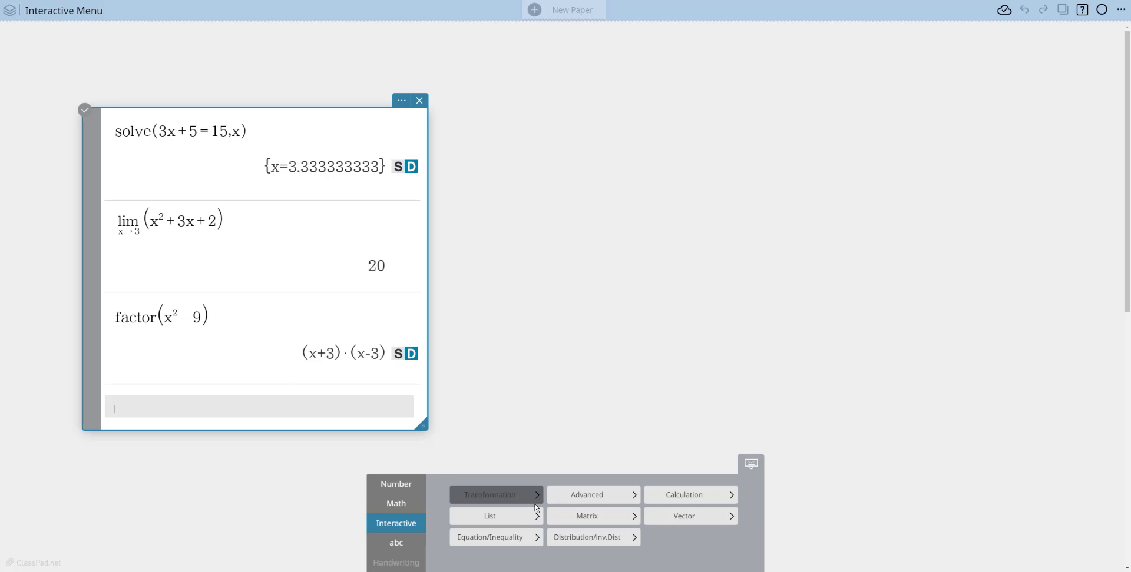
{"action": "left_click", "coordinate": [518, 496]}
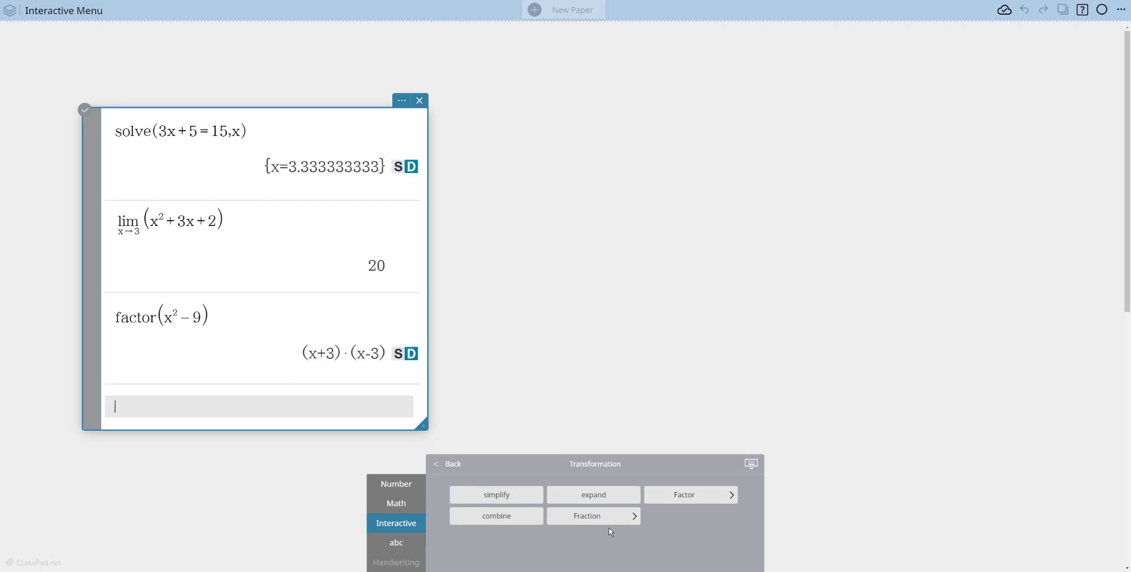
{"action": "left_click", "coordinate": [447, 465]}
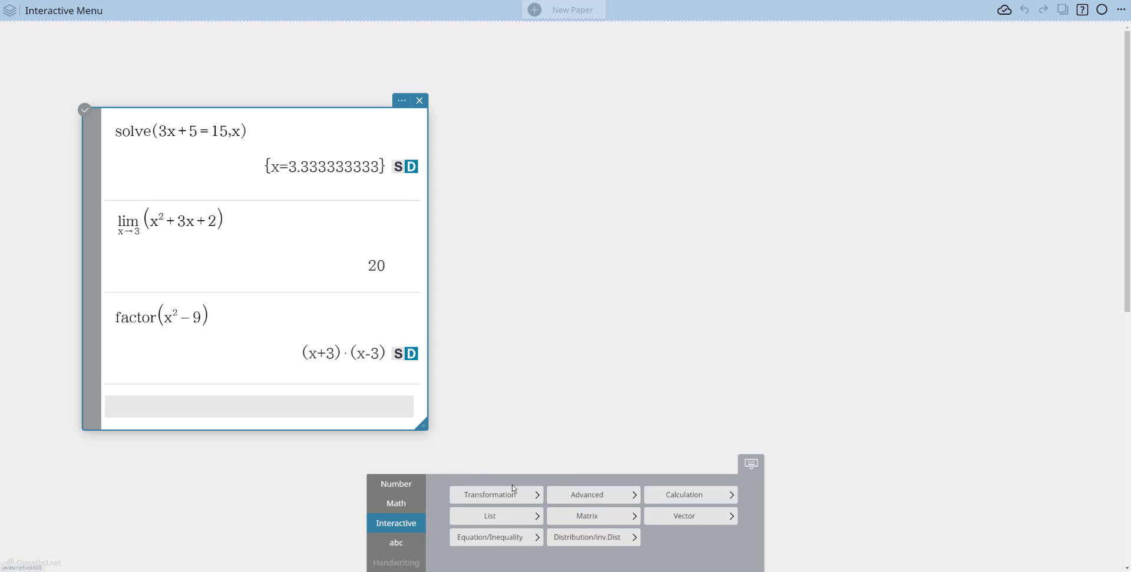
{"action": "left_click", "coordinate": [629, 498]}
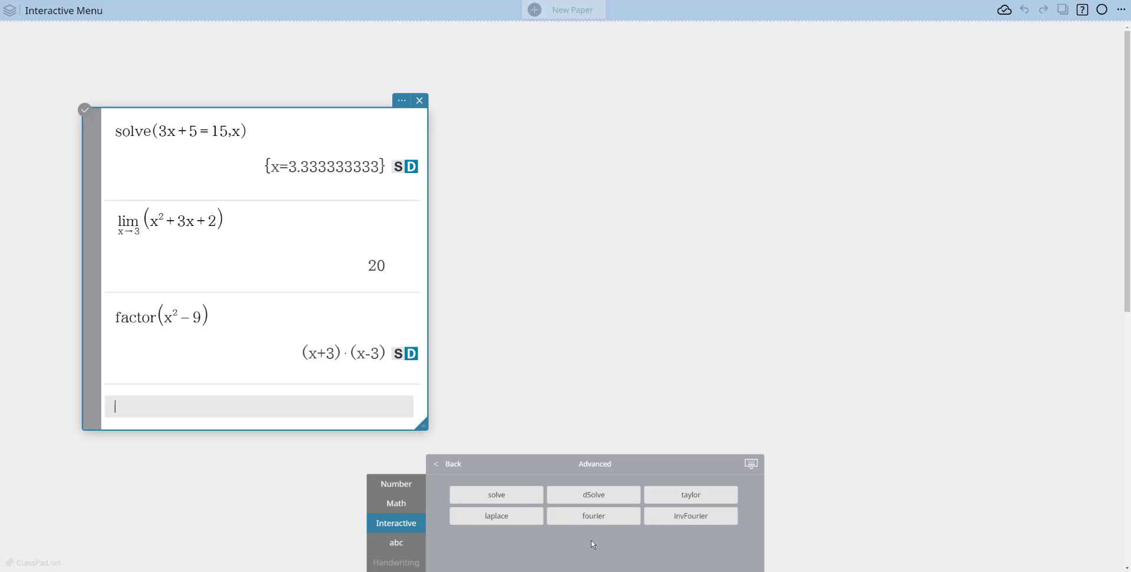
{"action": "left_click", "coordinate": [455, 468]}
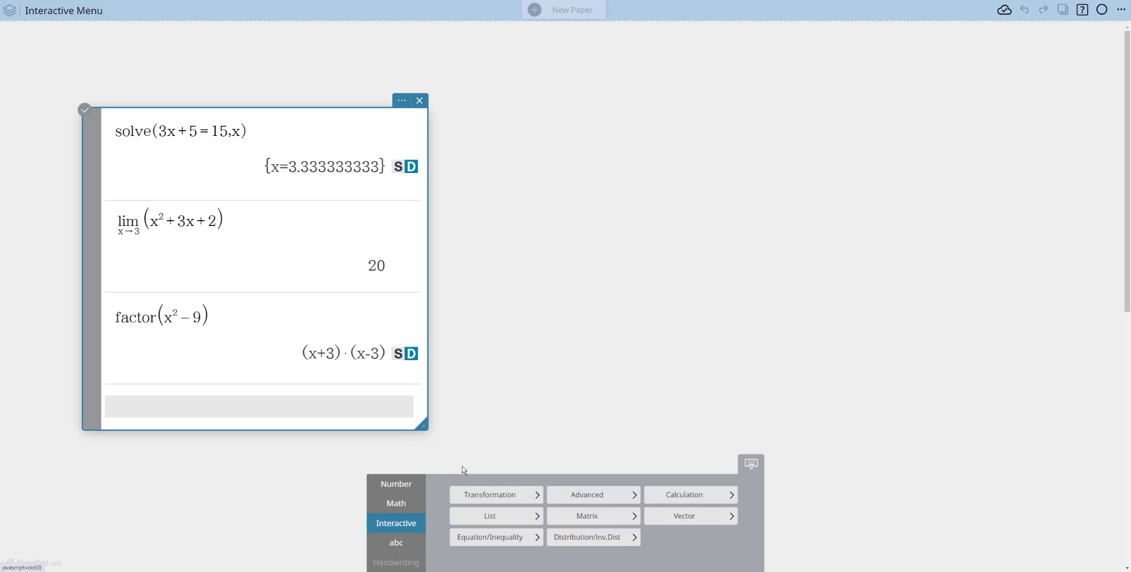
Look through the interactive List category and its Statistics functions, and return to the category overview.
{"action": "left_click", "coordinate": [482, 518]}
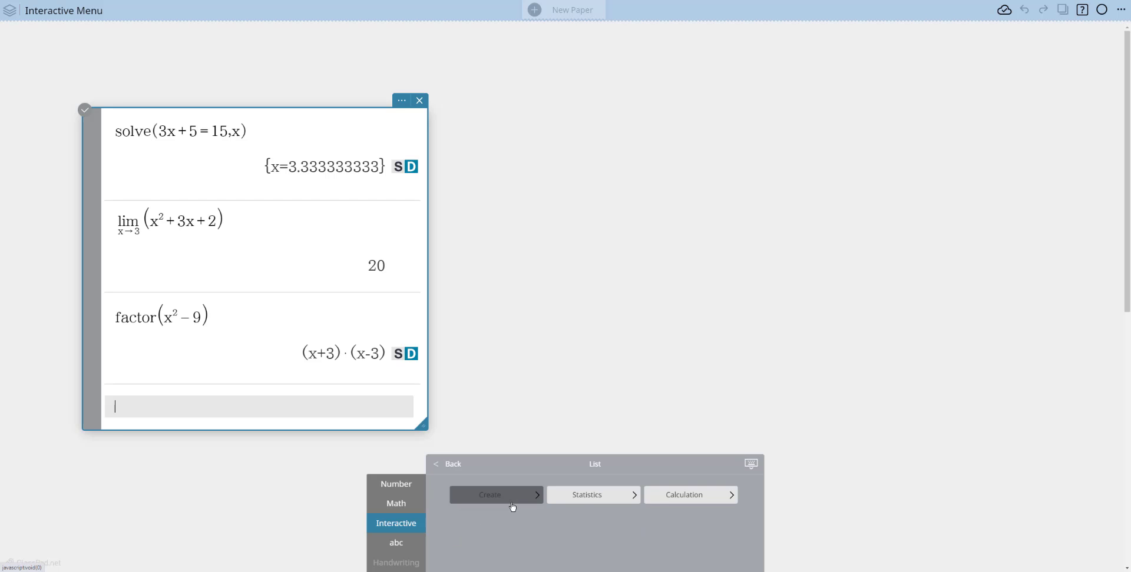
{"action": "left_click", "coordinate": [620, 502]}
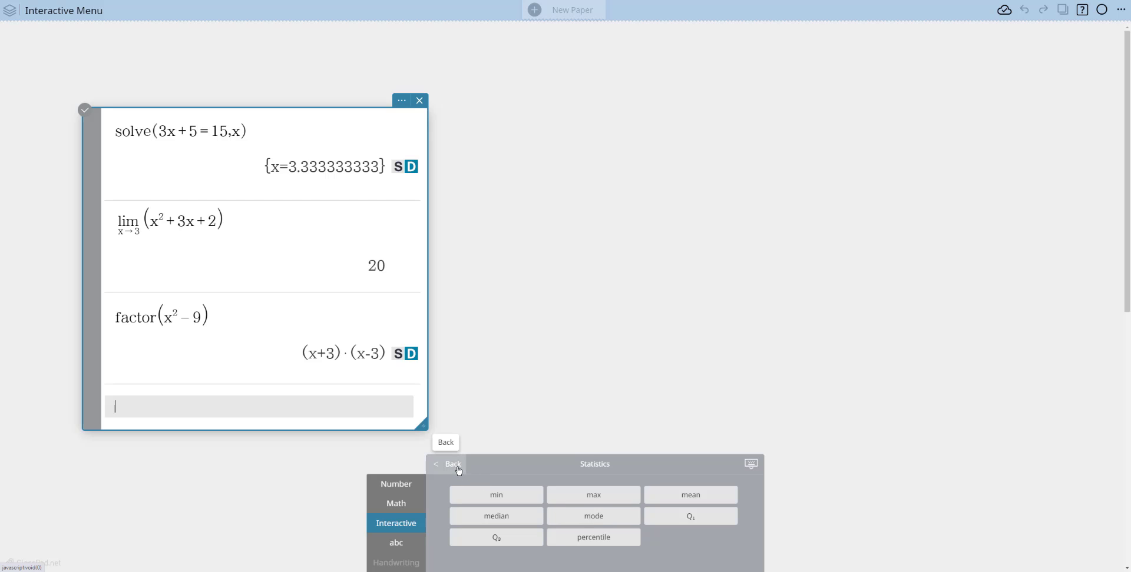
{"action": "left_click", "coordinate": [458, 468]}
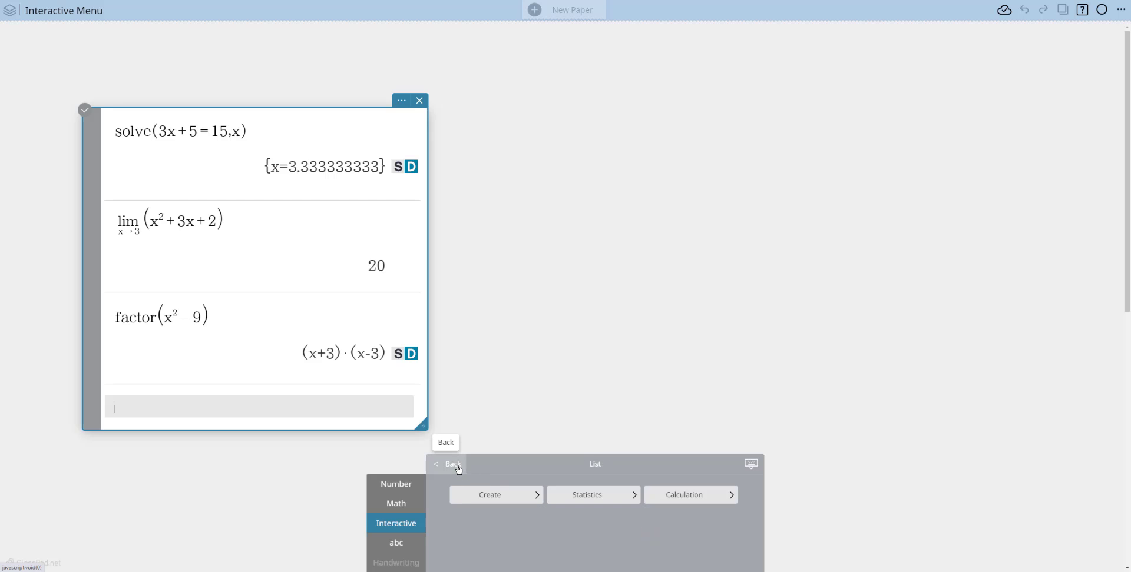
{"action": "left_click", "coordinate": [449, 468]}
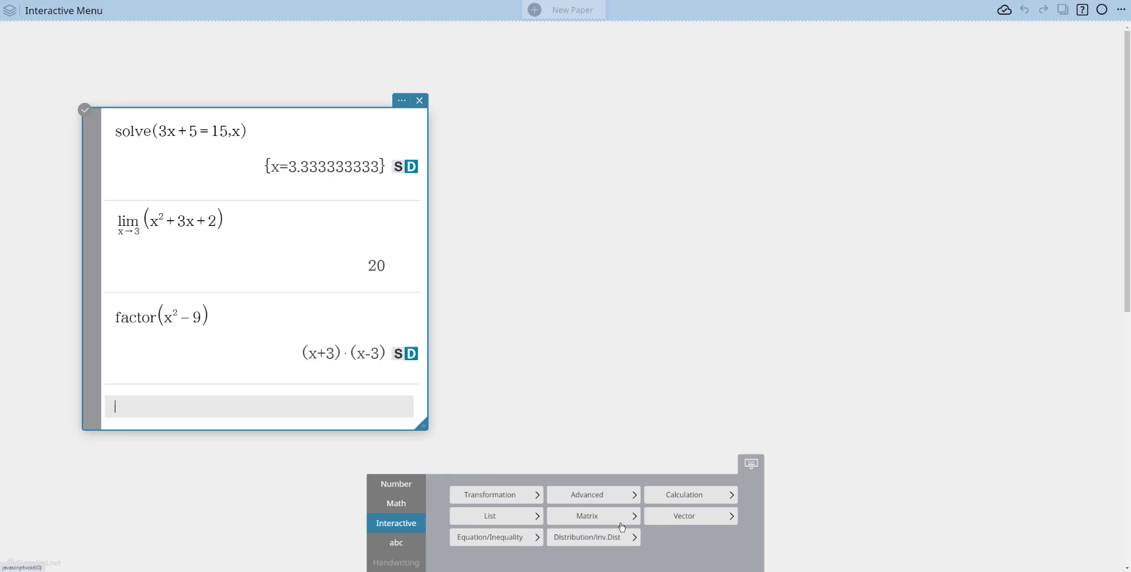
Review the interactive functions offered in the Matrix, Vector and Equation/Inequality categories.
{"action": "left_click", "coordinate": [589, 517]}
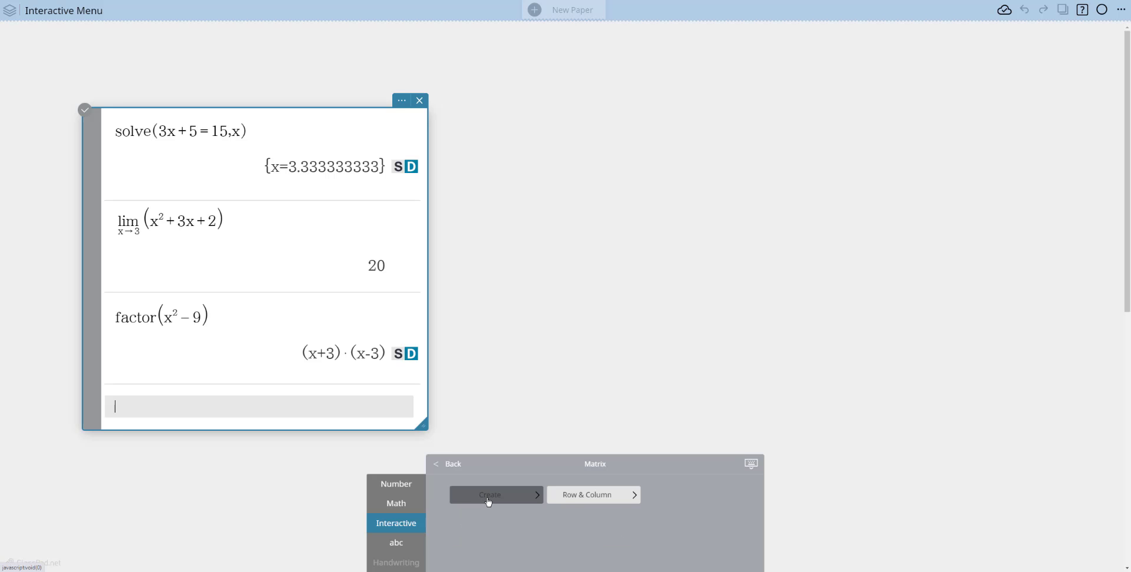
{"action": "left_click", "coordinate": [442, 467]}
{"action": "left_click", "coordinate": [688, 521]}
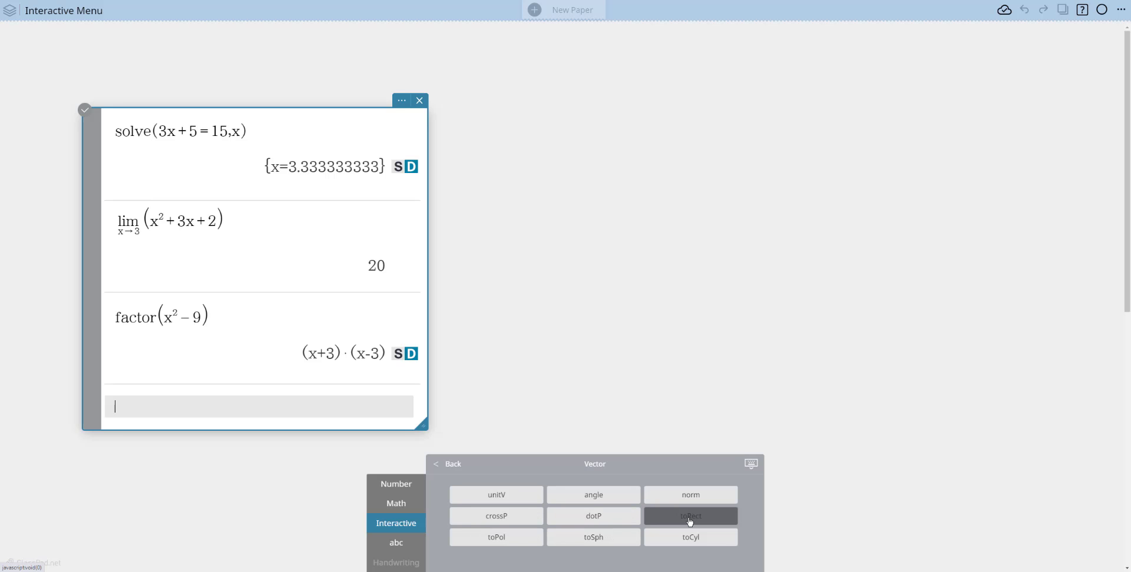
{"action": "left_click", "coordinate": [443, 466]}
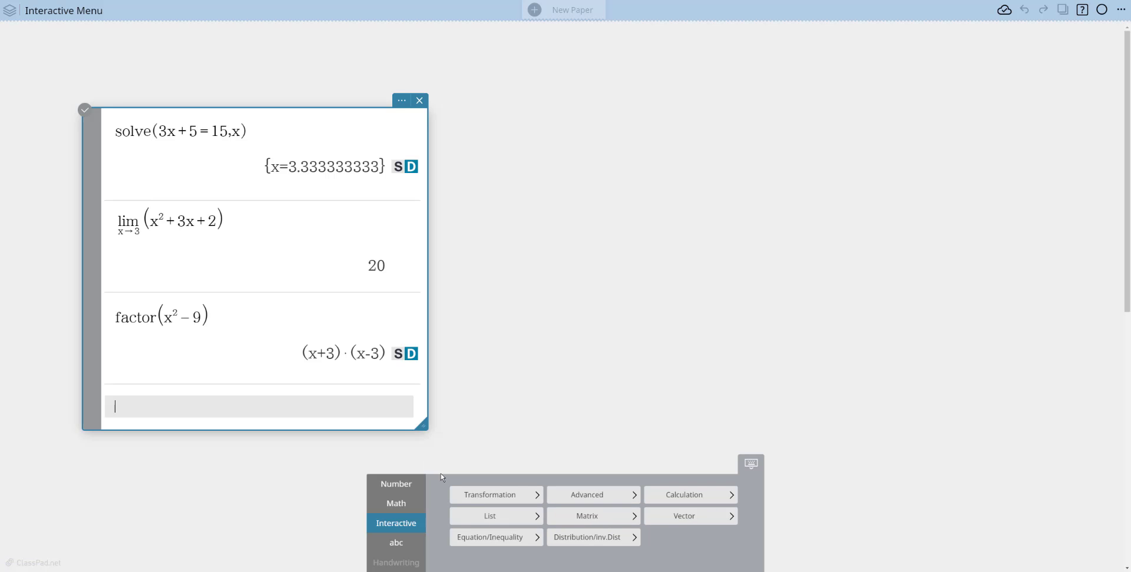
{"action": "left_click", "coordinate": [483, 539]}
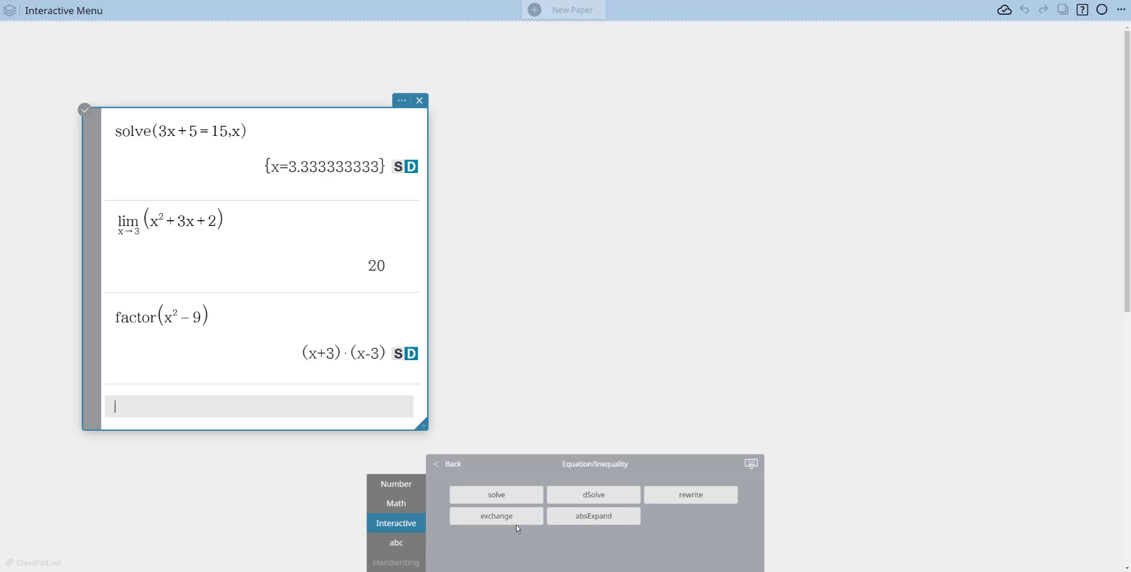
{"action": "left_click", "coordinate": [443, 464]}
Evaluate the continuous distribution function normPDf in the note with x 15, σ 2 and μ 4.
{"action": "left_click", "coordinate": [596, 539]}
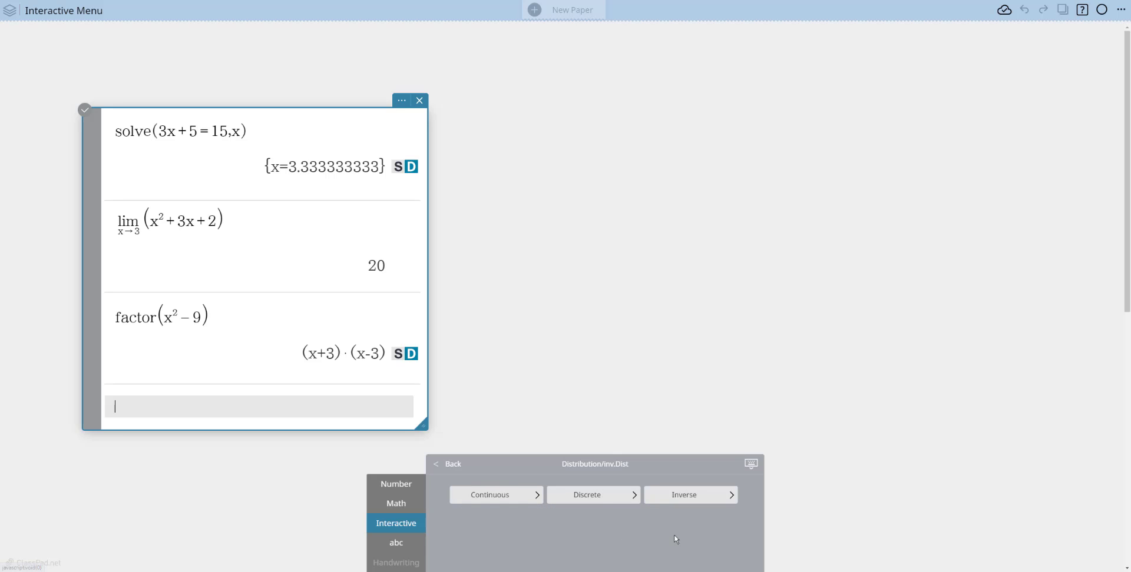
{"action": "left_click", "coordinate": [519, 498]}
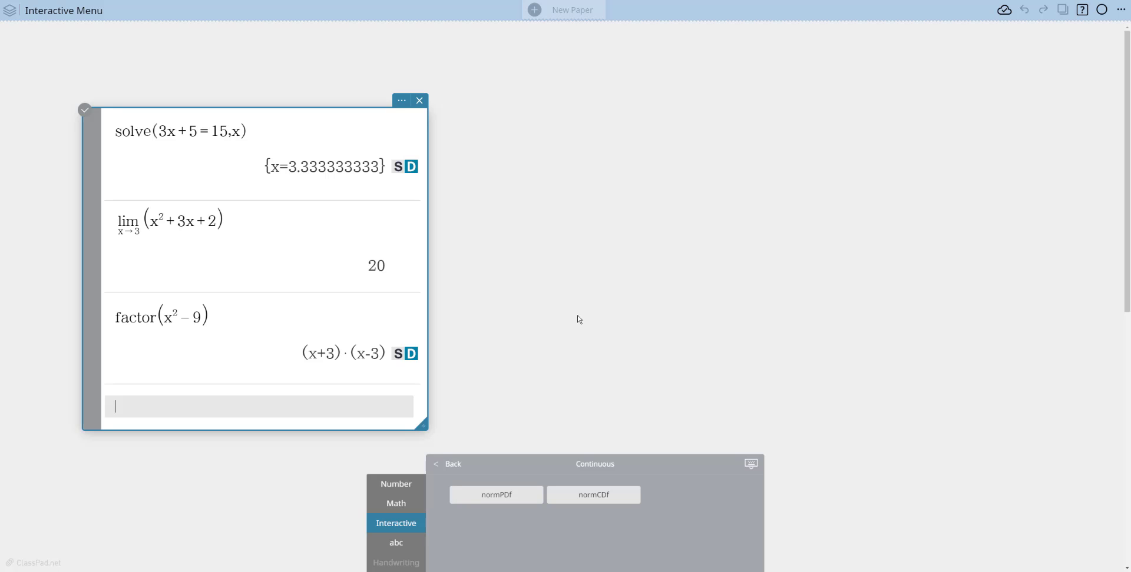
{"action": "left_click", "coordinate": [505, 496]}
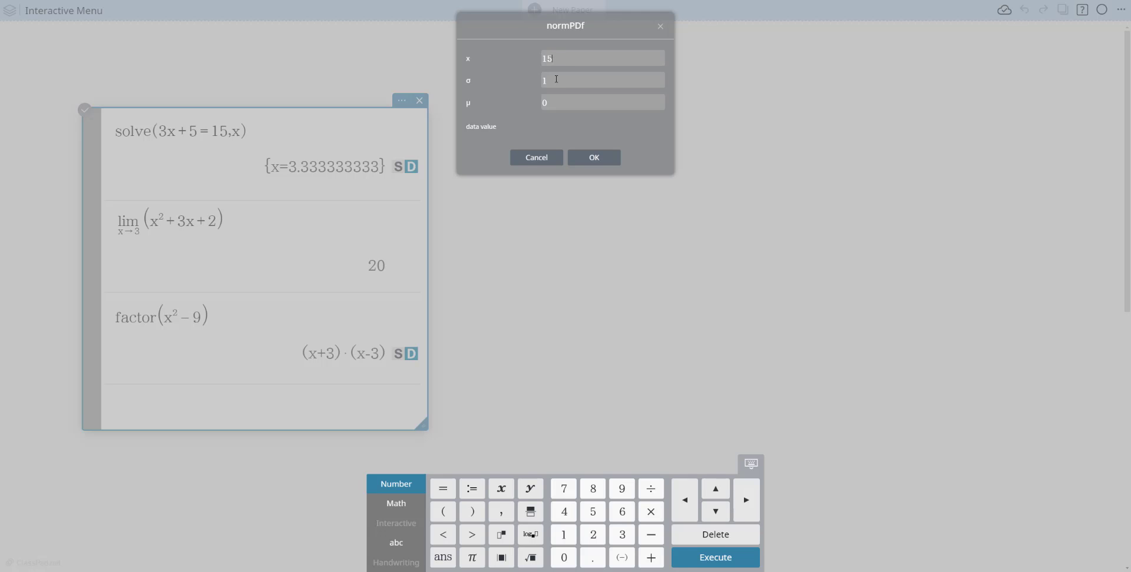
{"action": "left_click", "coordinate": [544, 83]}
{"action": "left_click", "coordinate": [543, 103]}
{"action": "left_click", "coordinate": [606, 159]}
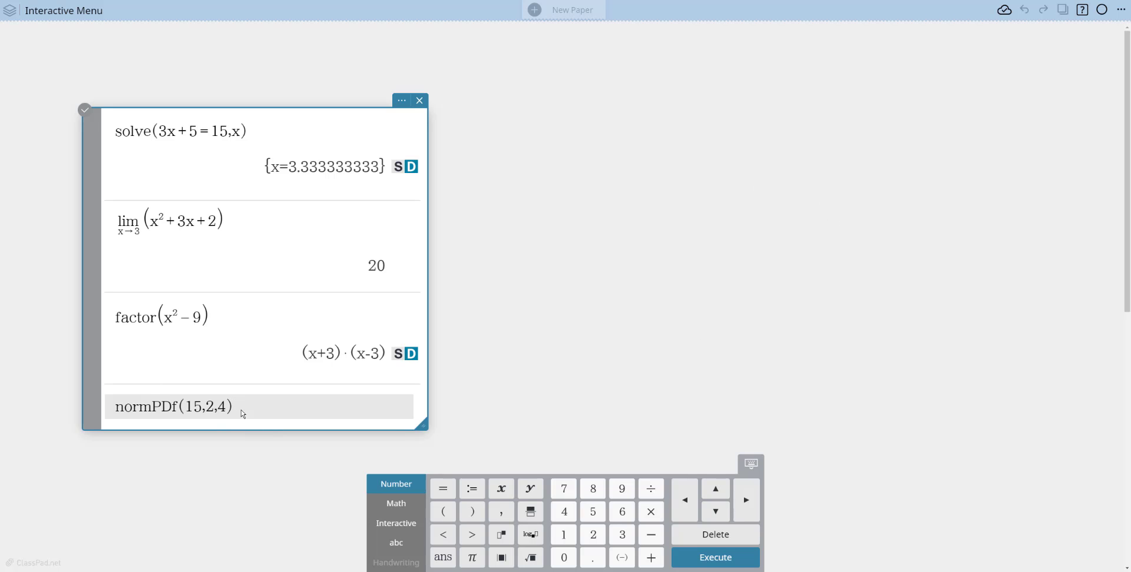
{"action": "key", "text": "Return"}
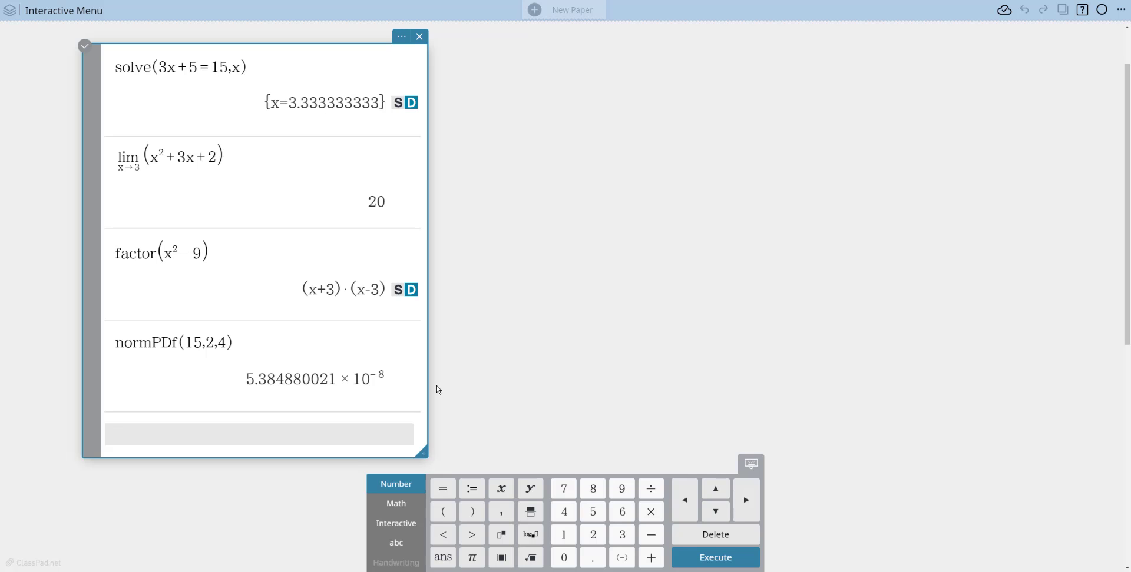
Enter m in the note's empty line to show suggestions for functions beginning with that letter.
{"action": "left_click", "coordinate": [419, 523]}
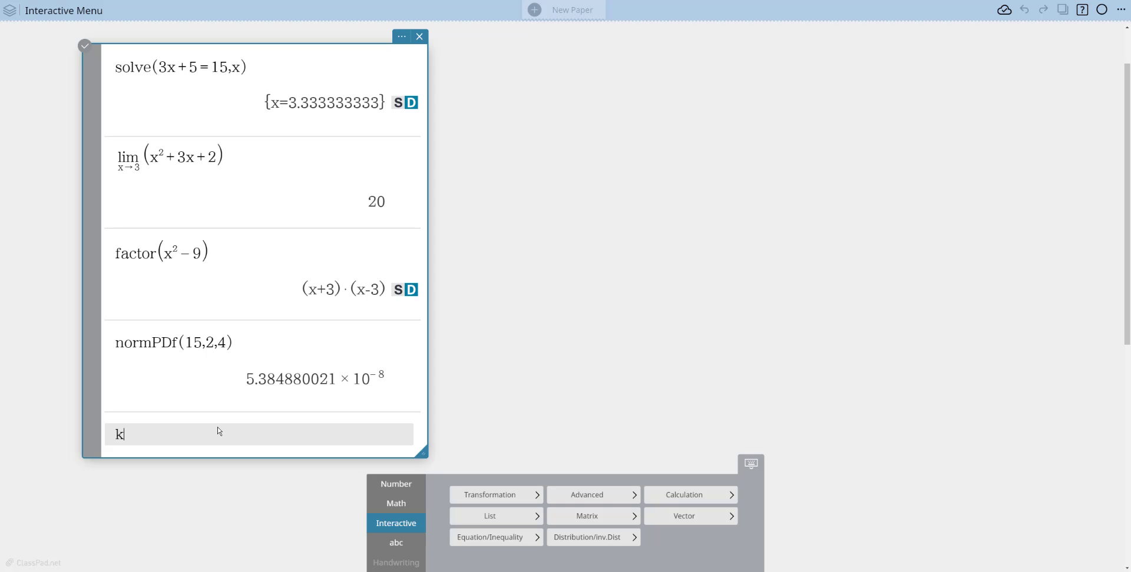
{"action": "type", "text": "m"}
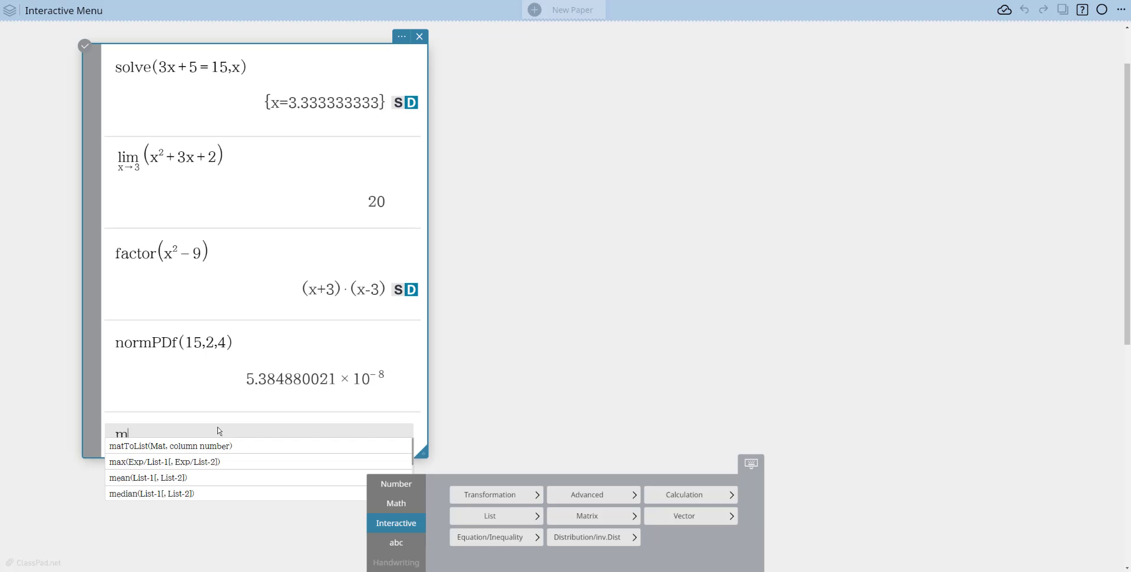